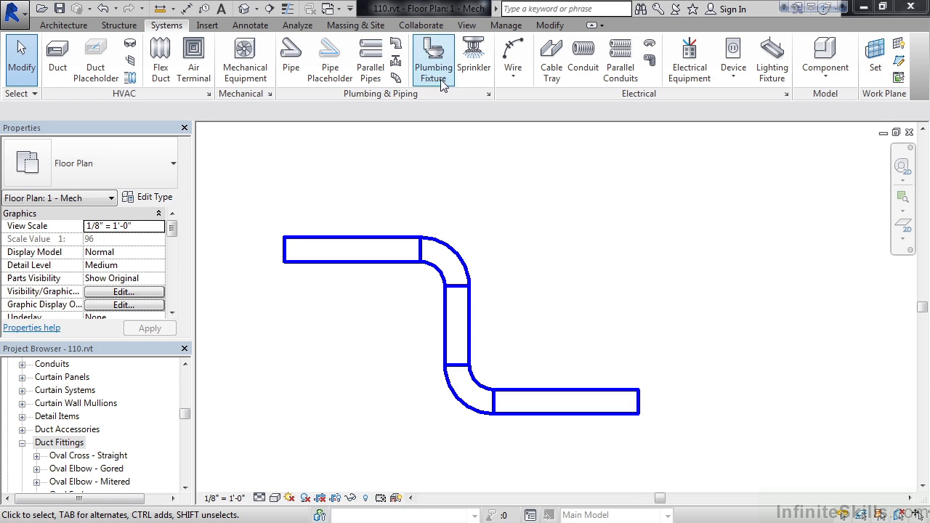
# Step: Browse the loadable component types with Place a Component, then cancel the placement
pyautogui.click(829, 74)
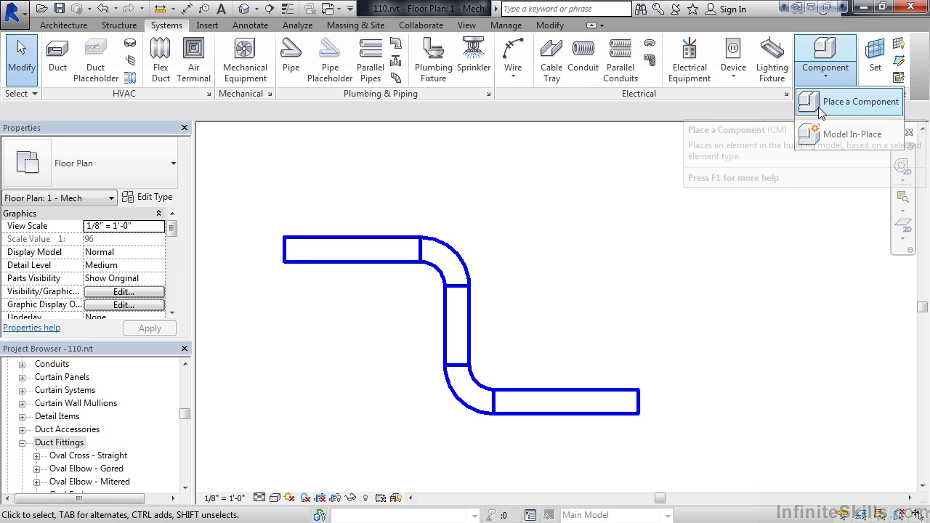
pyautogui.click(847, 101)
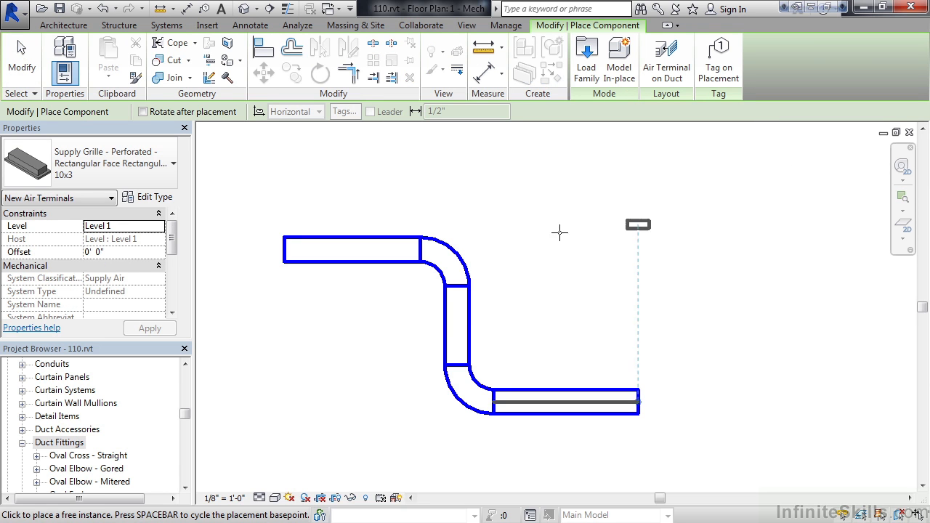
pyautogui.click(173, 164)
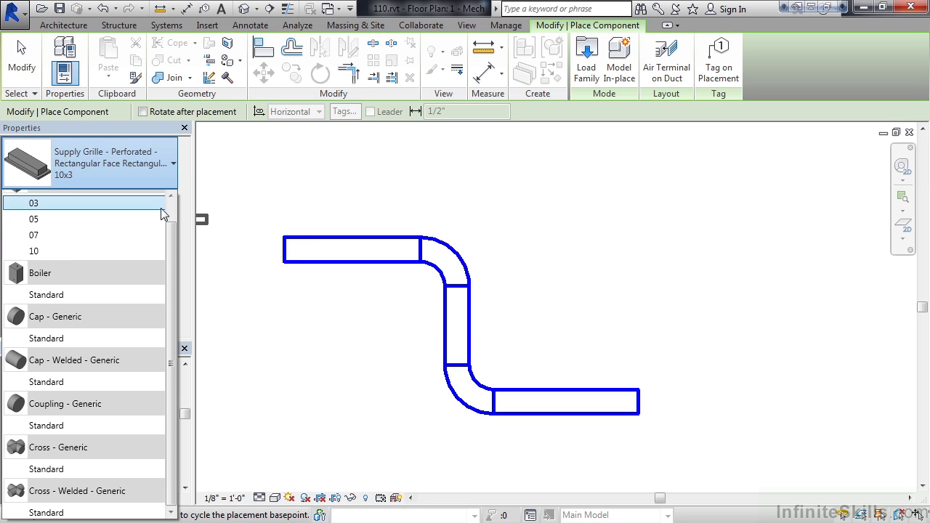
pyautogui.scroll(1, 183, 212)
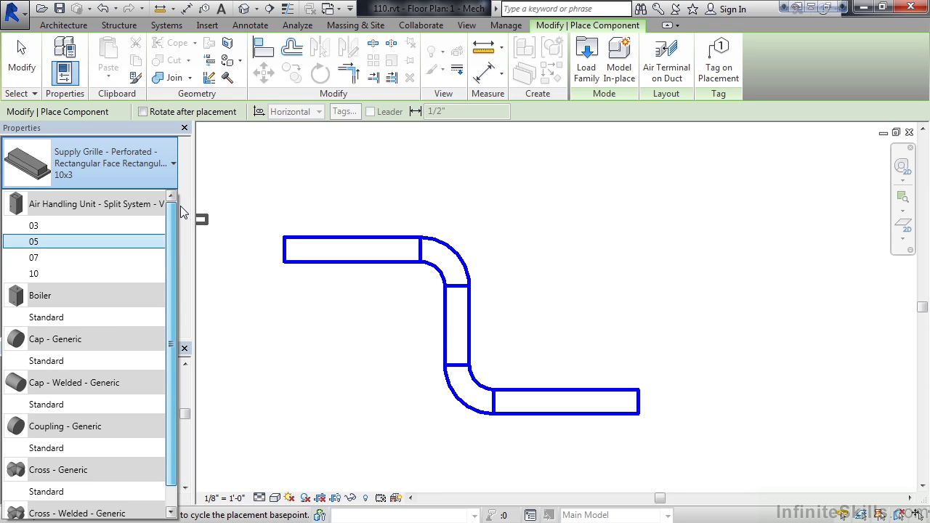
pyautogui.scroll(-1, 184, 222)
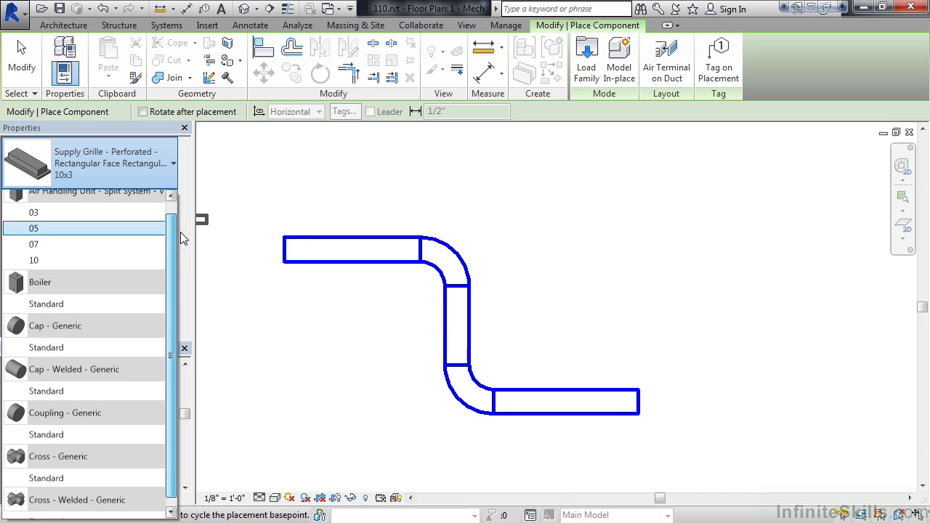
pyautogui.scroll(-1, 180, 236)
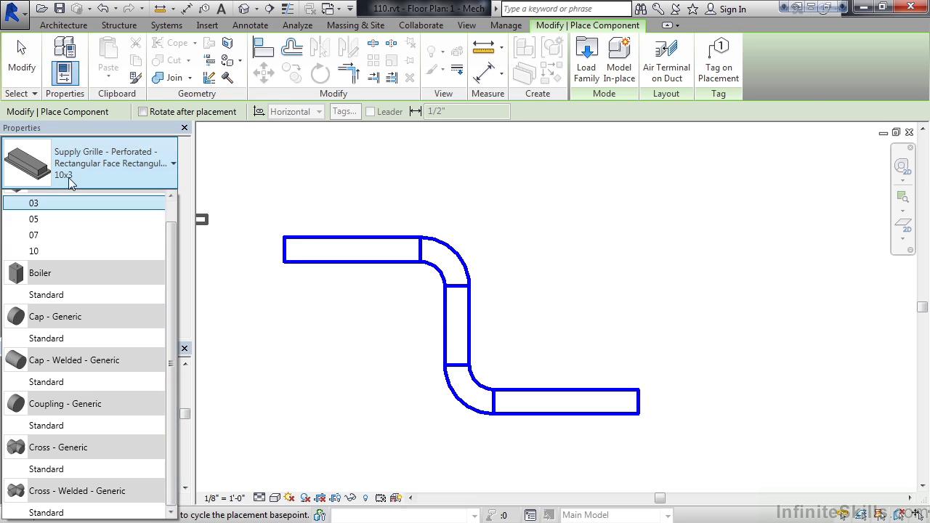
pyautogui.click(20, 71)
pyautogui.click(20, 71)
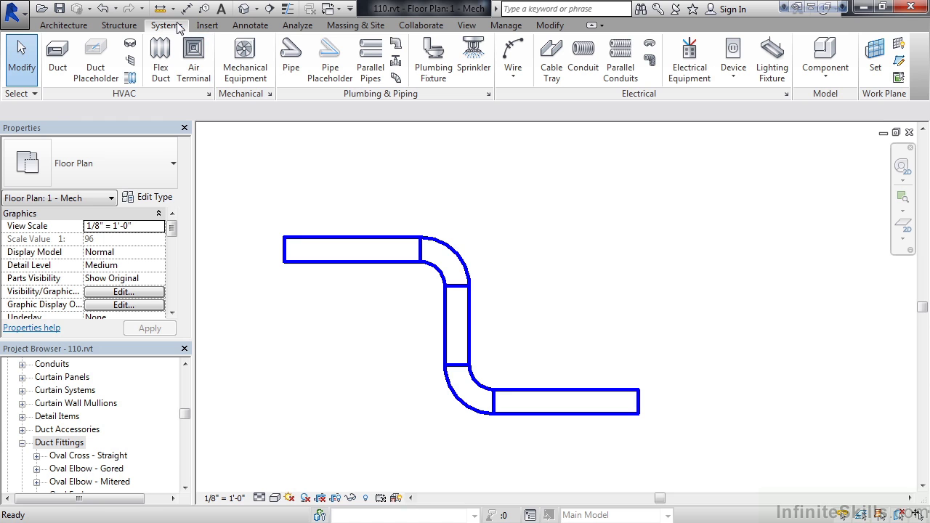
# Step: Start a Model In-Place component with Duct Fittings as its family category
pyautogui.click(831, 77)
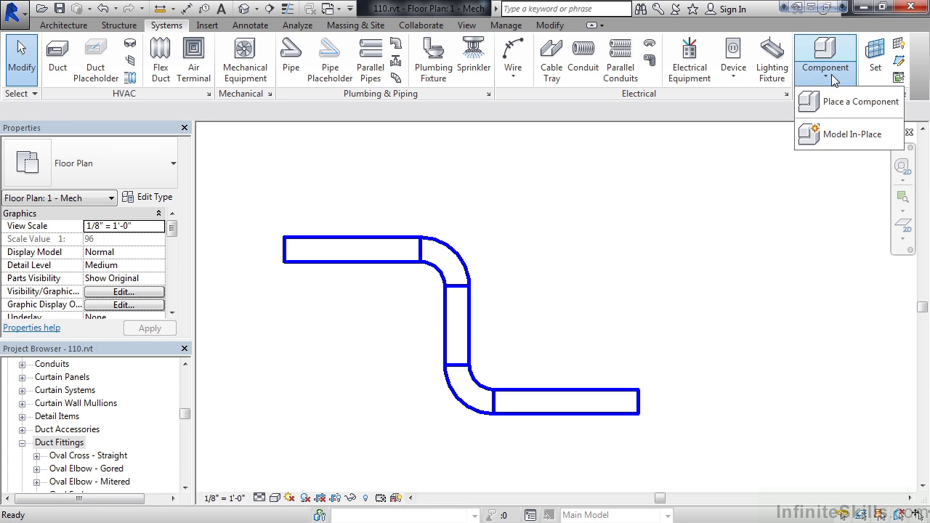
pyautogui.click(846, 133)
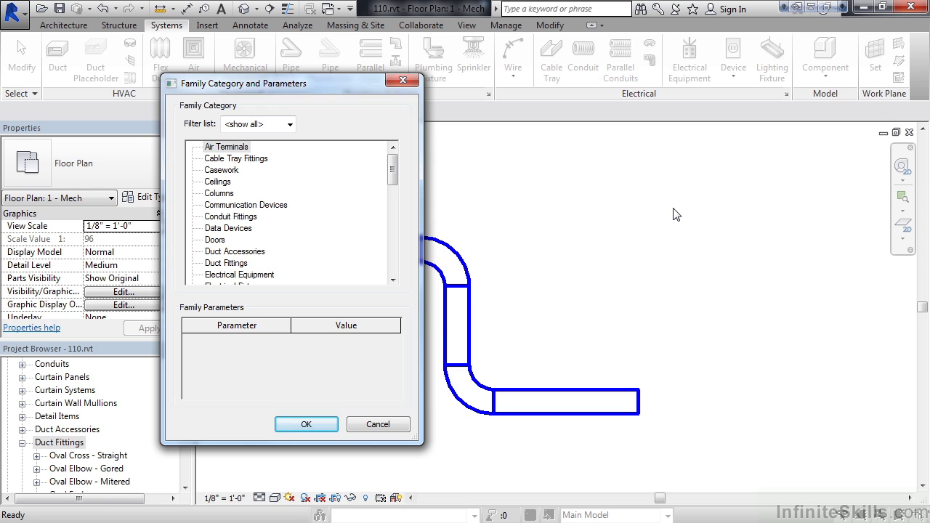
pyautogui.click(220, 264)
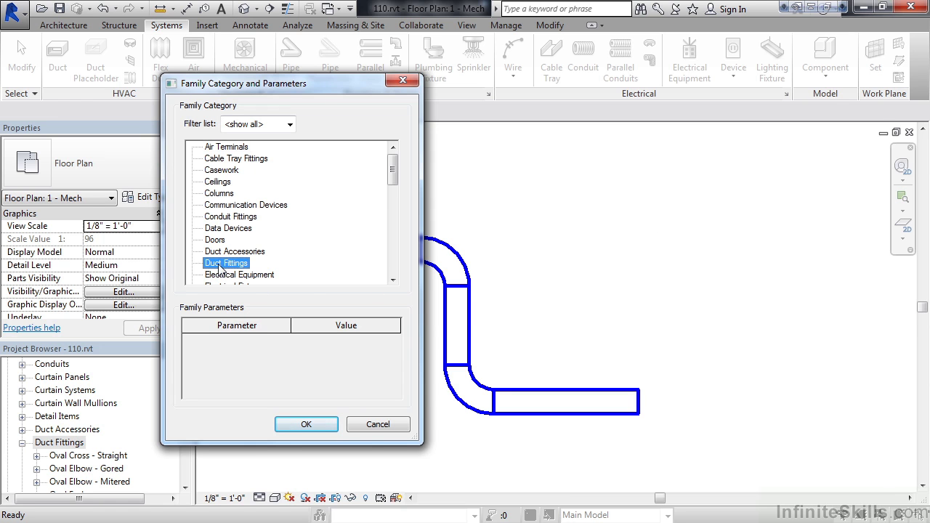
pyautogui.click(306, 424)
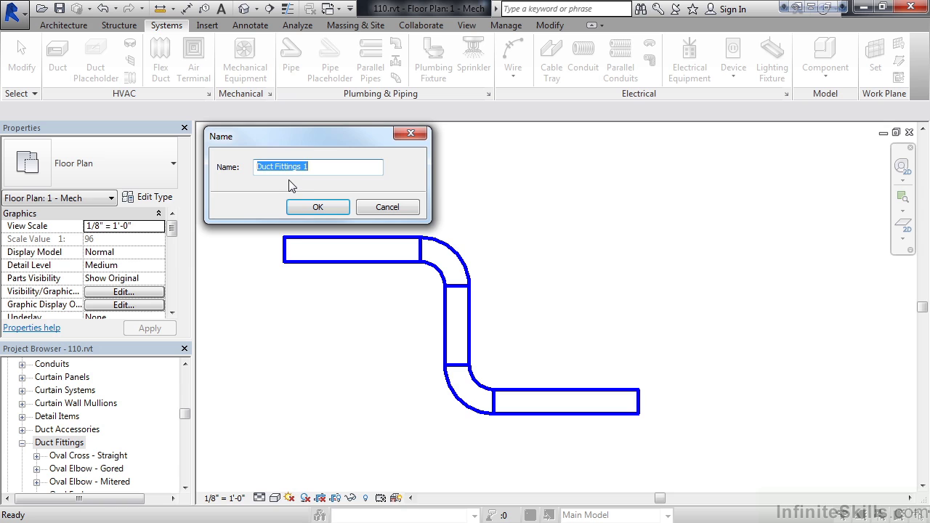
# Step: Rename the default 'Duct Fittings 1' to 'Duct Fittings sample'
pyautogui.click(320, 172)
pyautogui.press('BackSpace')
pyautogui.write('mple')
pyautogui.click(318, 209)
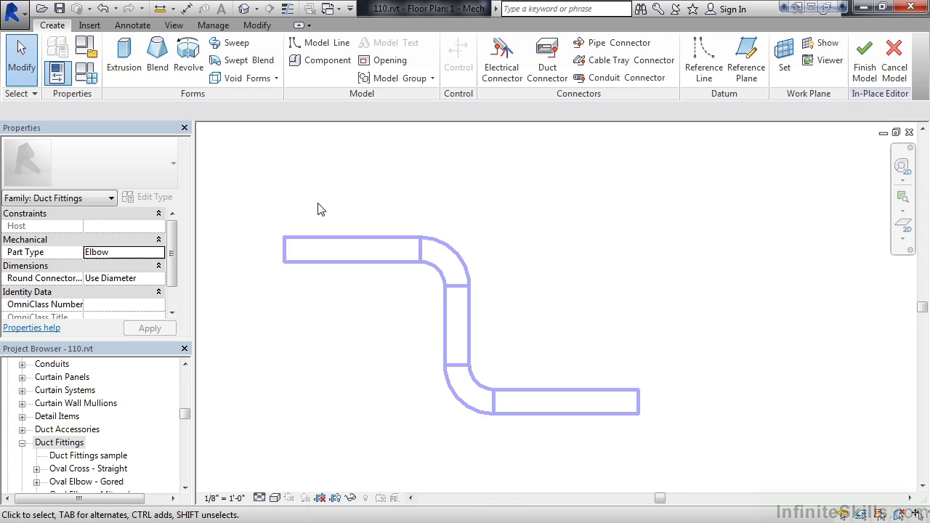
pyautogui.click(98, 458)
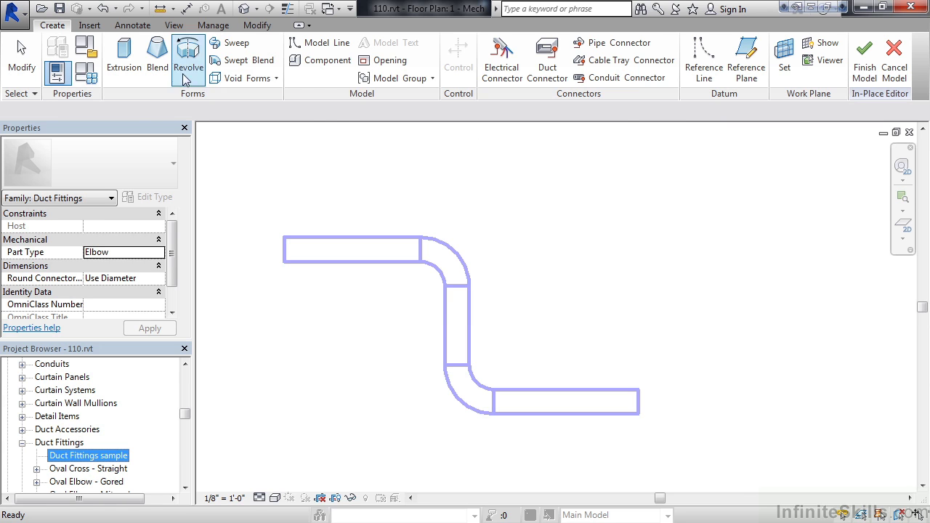
# Step: Extrude a closed triangle sketched with lines at the lower duct's right end
pyautogui.click(131, 68)
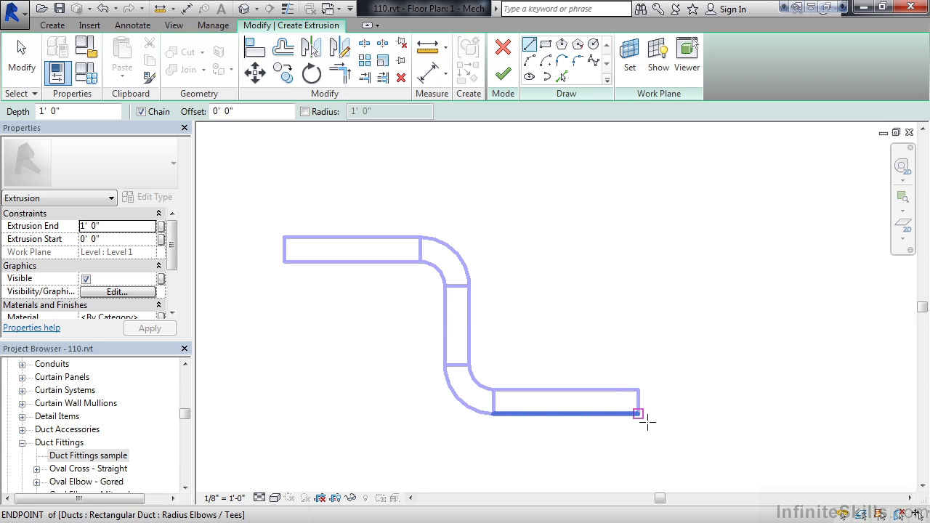
pyautogui.click(647, 420)
pyautogui.press('Escape')
pyautogui.press('Escape')
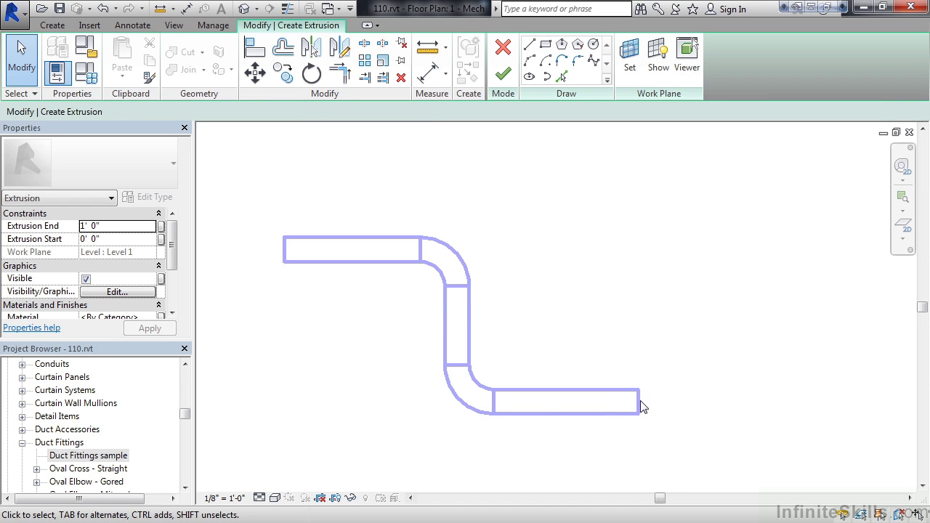
pyautogui.click(529, 45)
pyautogui.click(638, 415)
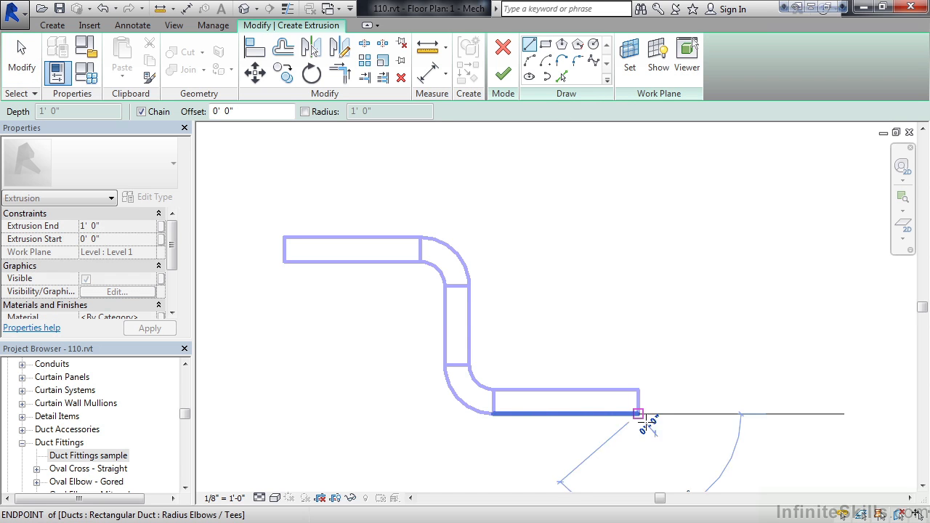
pyautogui.click(639, 390)
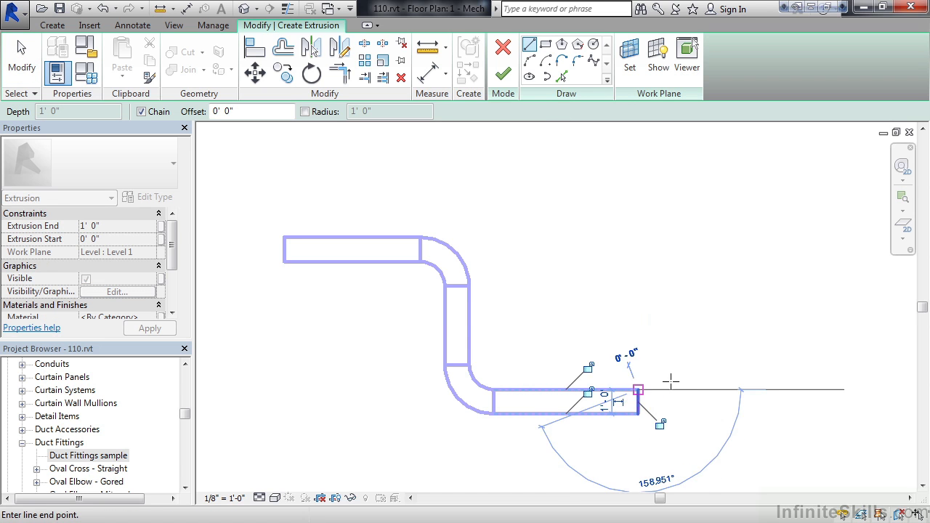
pyautogui.click(710, 331)
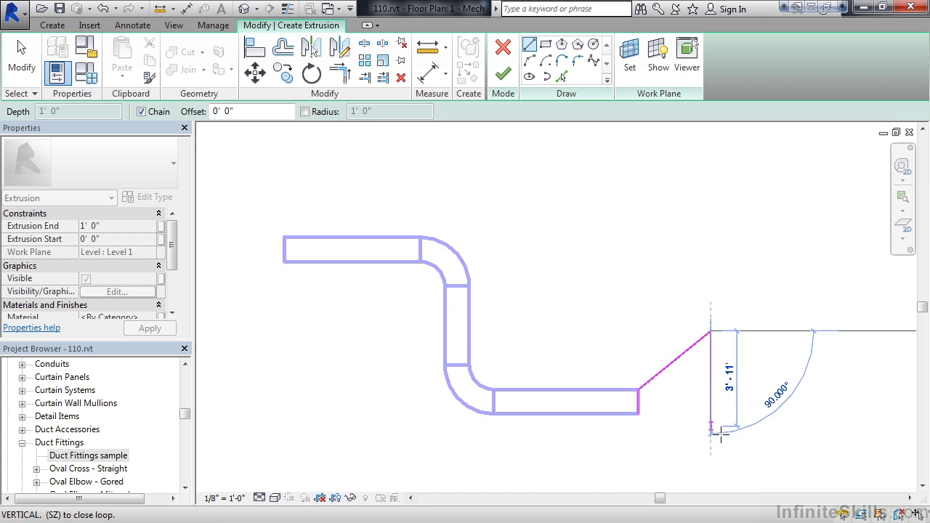
pyautogui.click(711, 414)
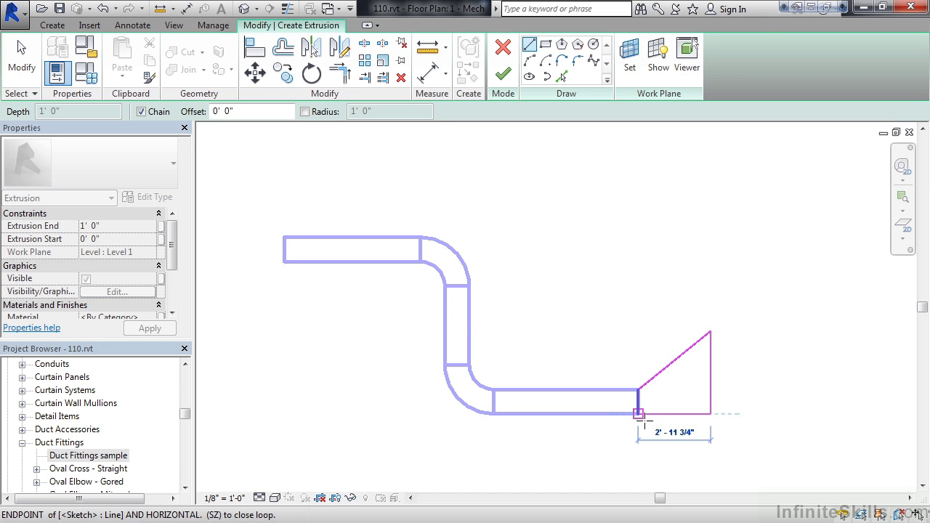
pyautogui.click(639, 414)
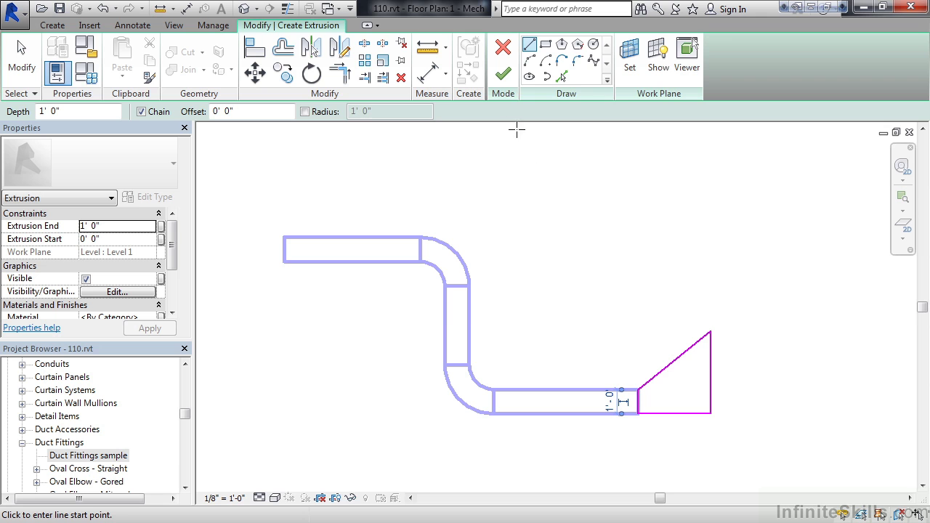
pyautogui.click(503, 73)
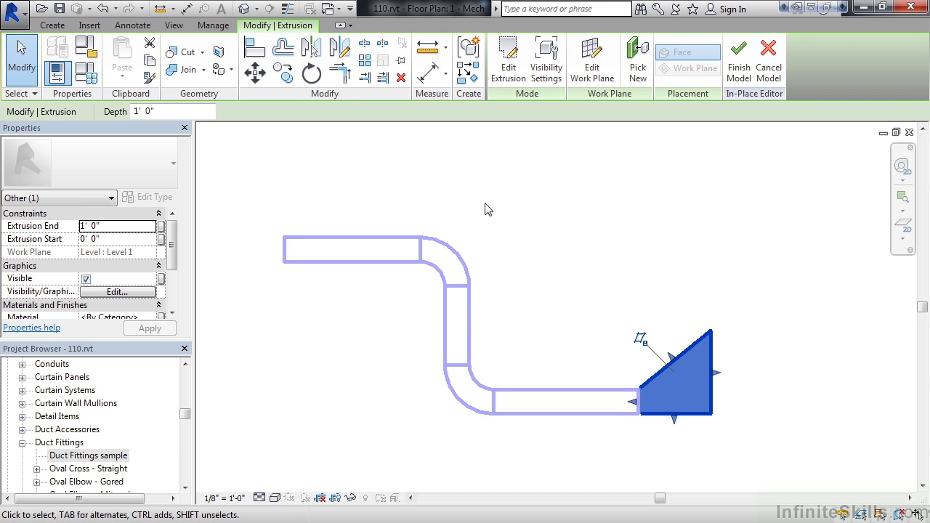
# Step: Finish the in-place model and select the Duct Fittings sample type in the Project Browser
pyautogui.click(739, 67)
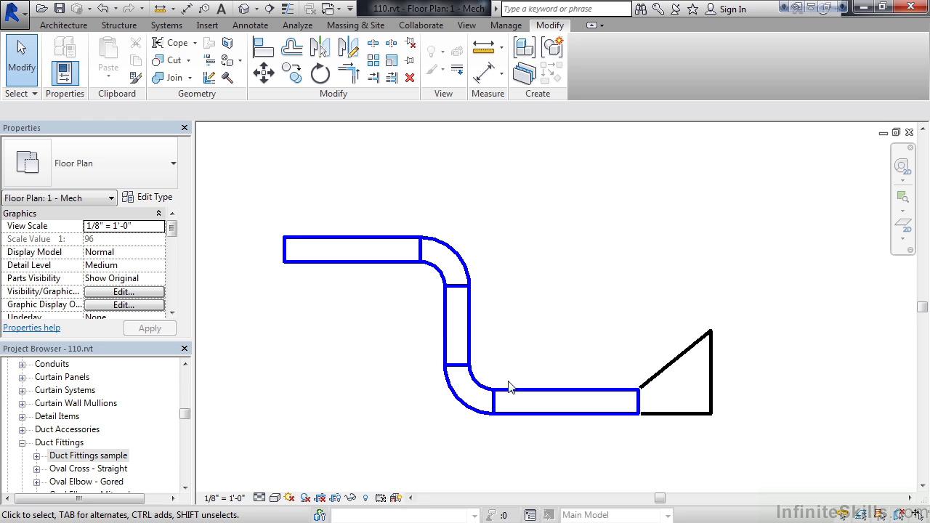
pyautogui.click(37, 456)
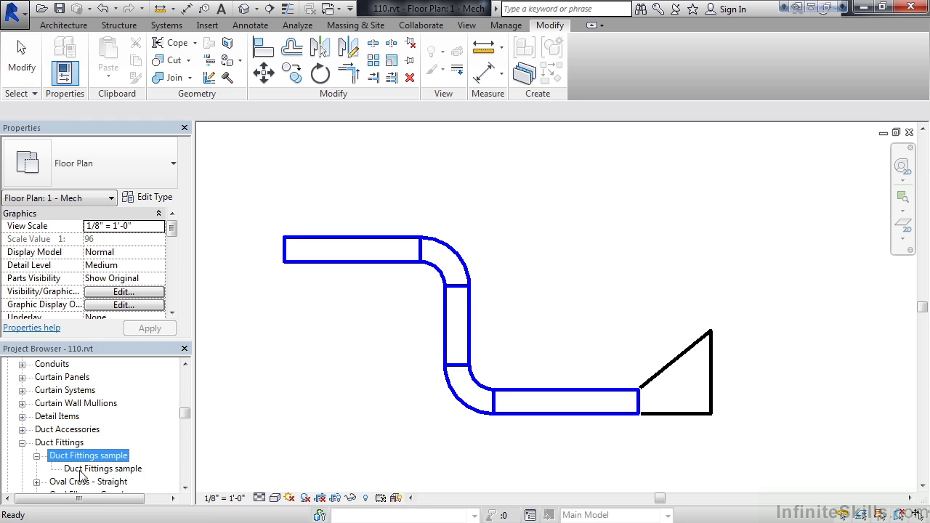
pyautogui.click(102, 472)
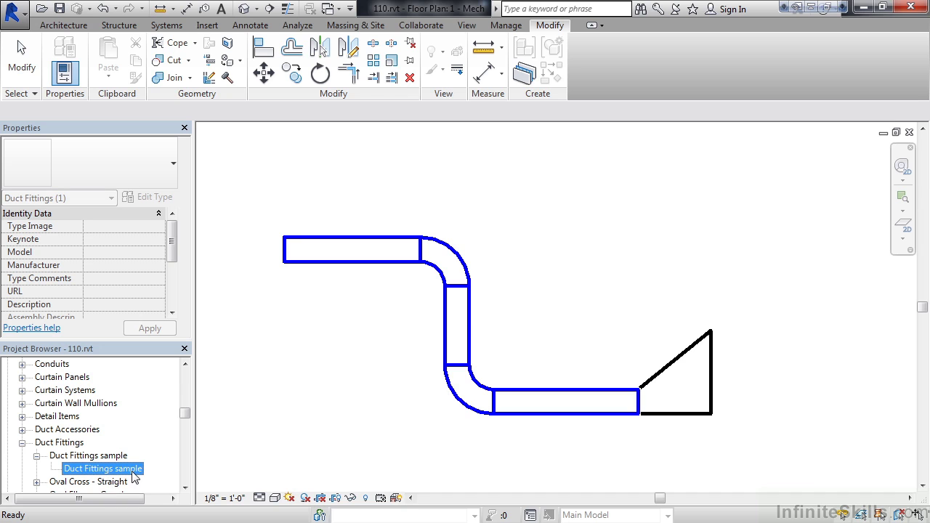